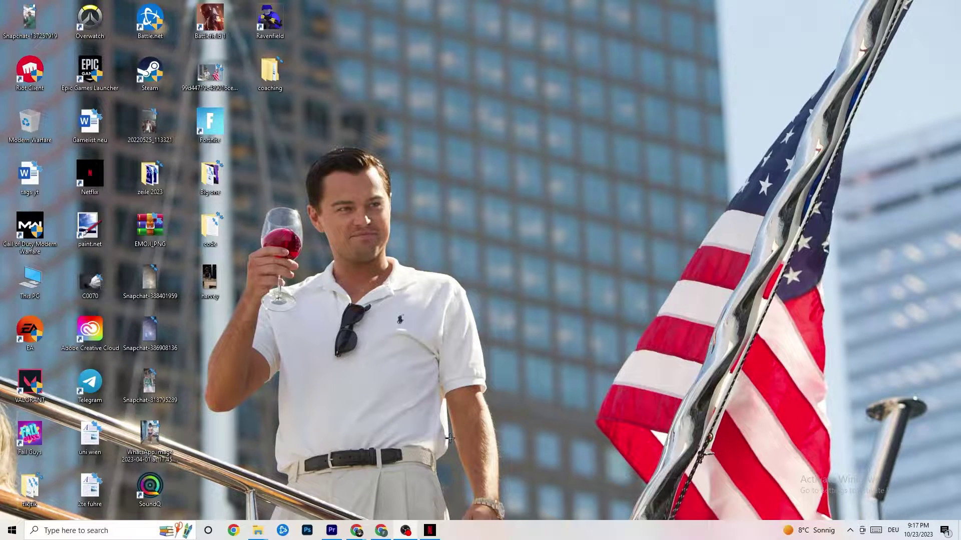
Step: Open Windows Settings on the System > Display page
left_click(6, 531)
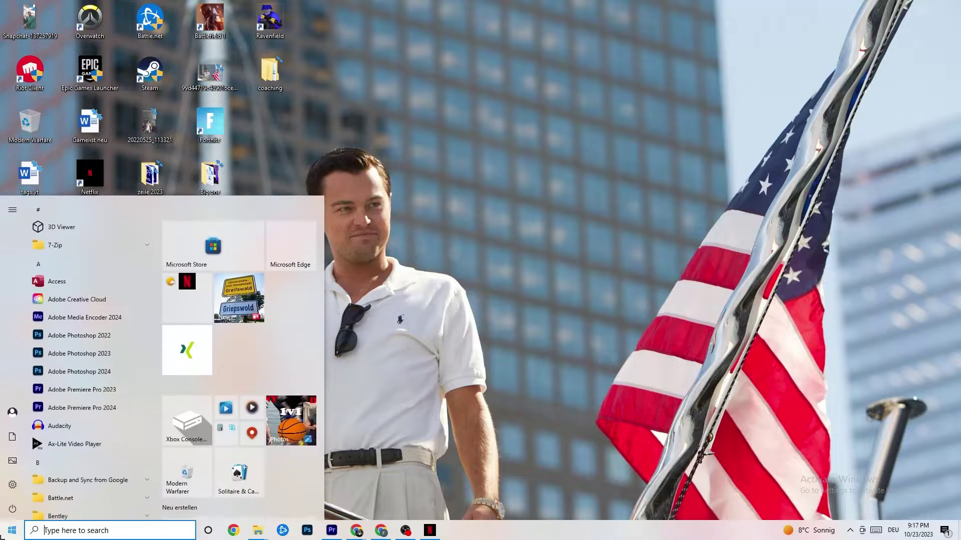
left_click(14, 485)
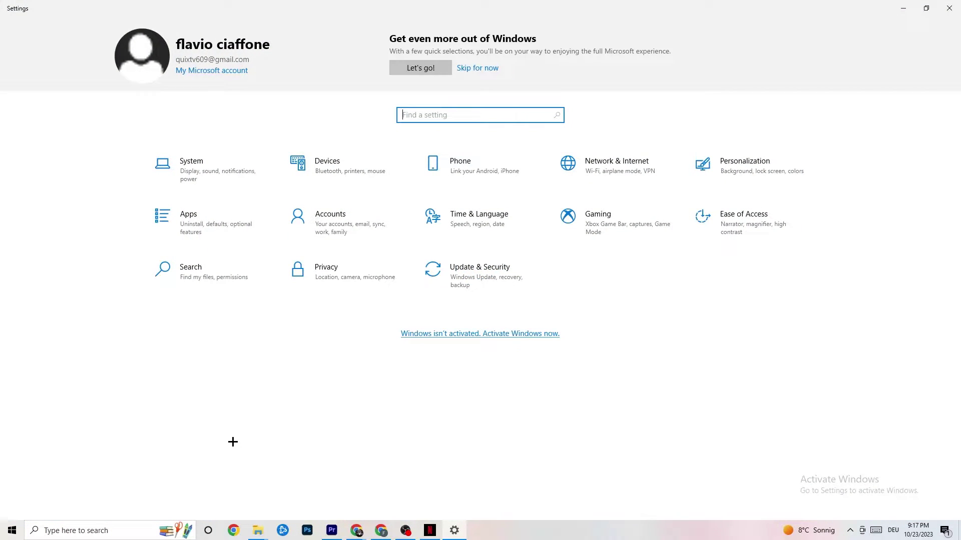
left_click(207, 173)
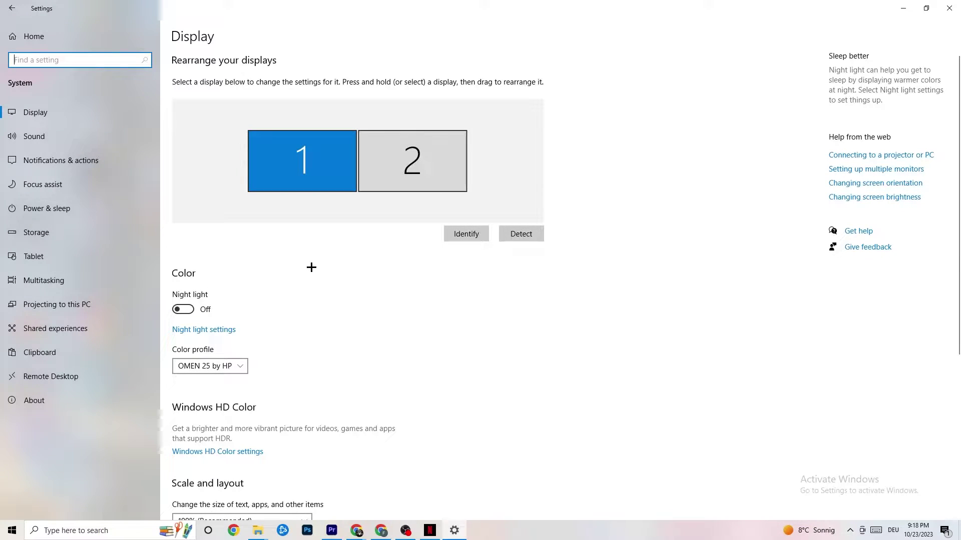
scroll(315, 183, "down", 5)
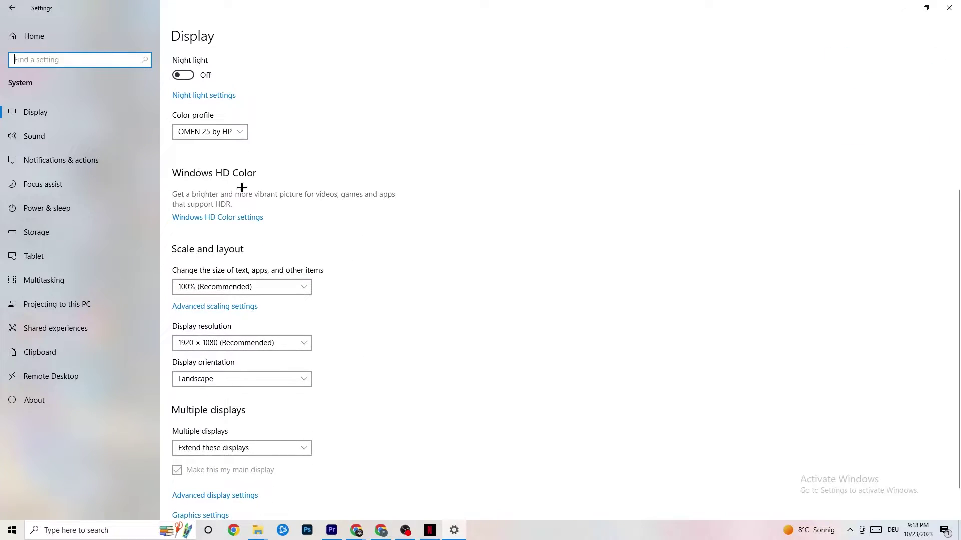
left_click(210, 131)
left_click(13, 124)
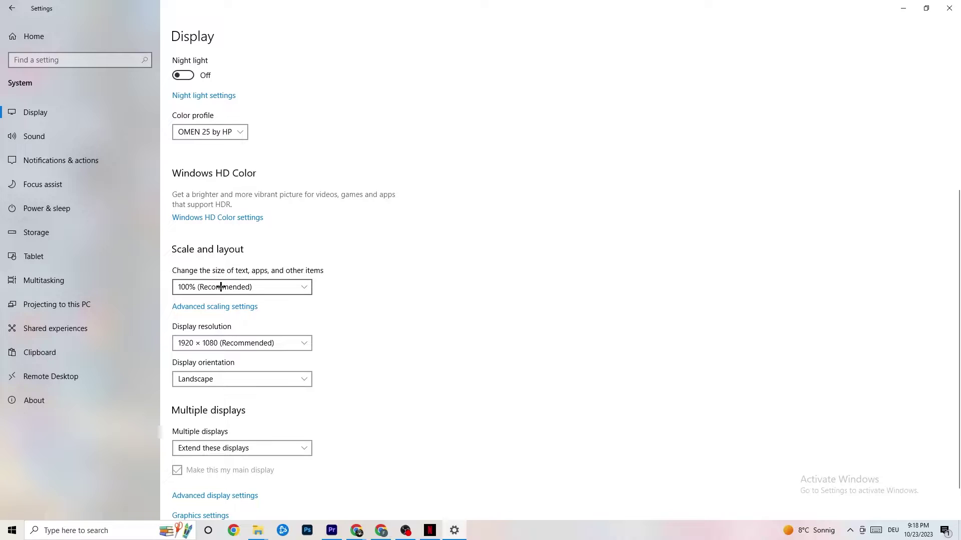
Step: Check that scaling stays at 100% and resolution at 1920 × 1080
left_click(295, 287)
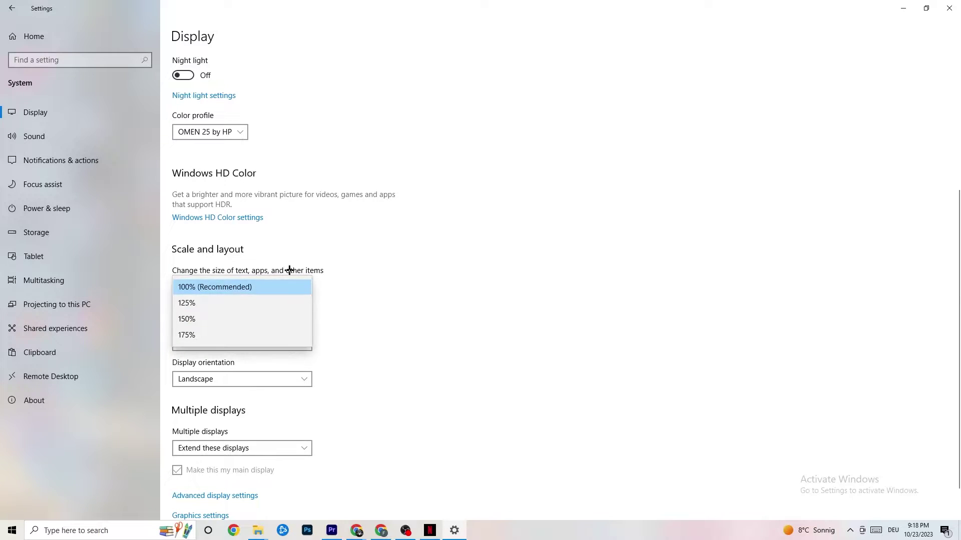
left_click(411, 246)
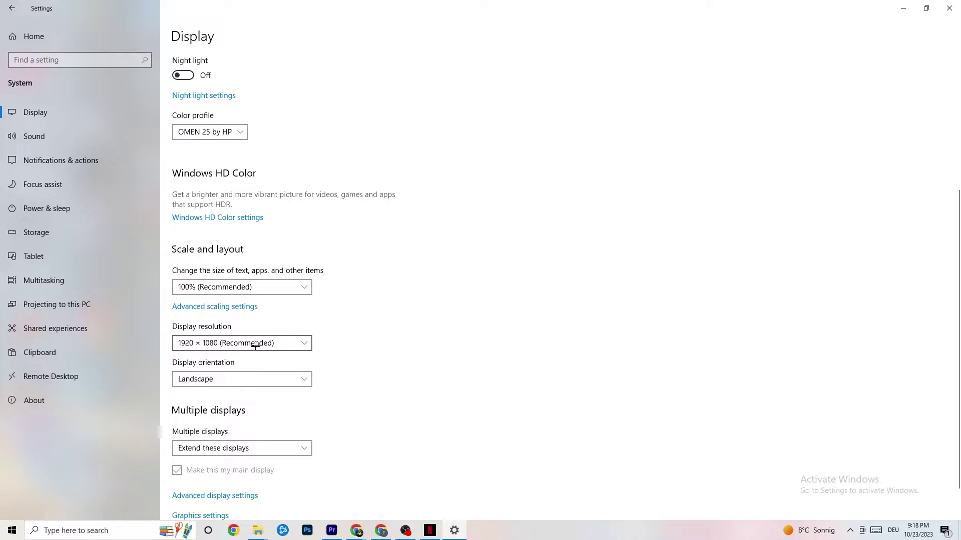
left_click(305, 343)
left_click(413, 312)
left_click(304, 343)
left_click(398, 319)
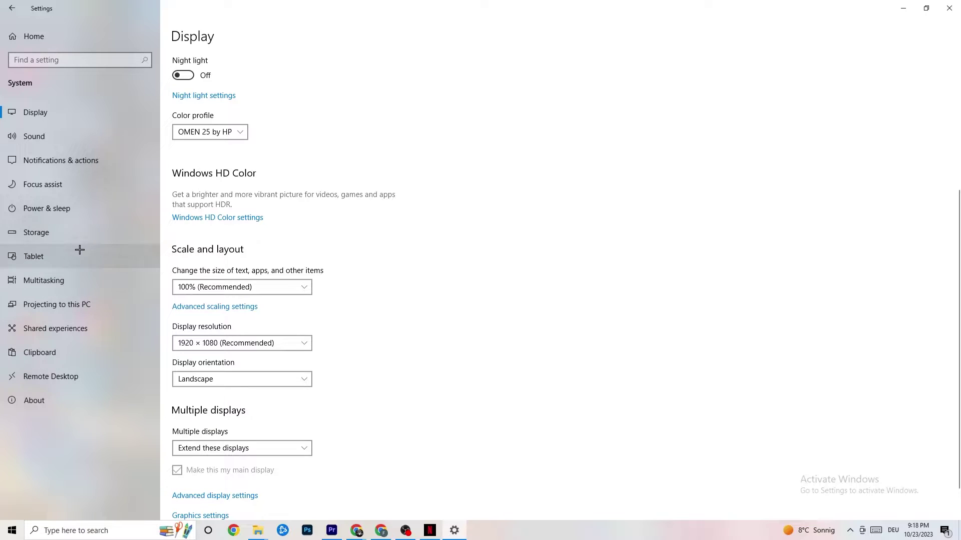
Step: Confirm Storage Sense runs Every week with 14-day recycle bin cleanup, then return to System settings
left_click(63, 240)
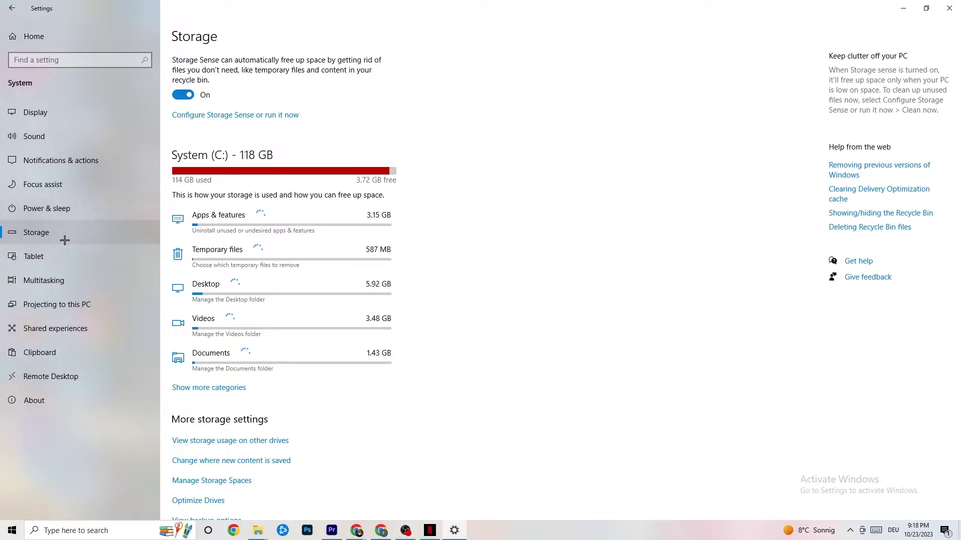
left_click(278, 116)
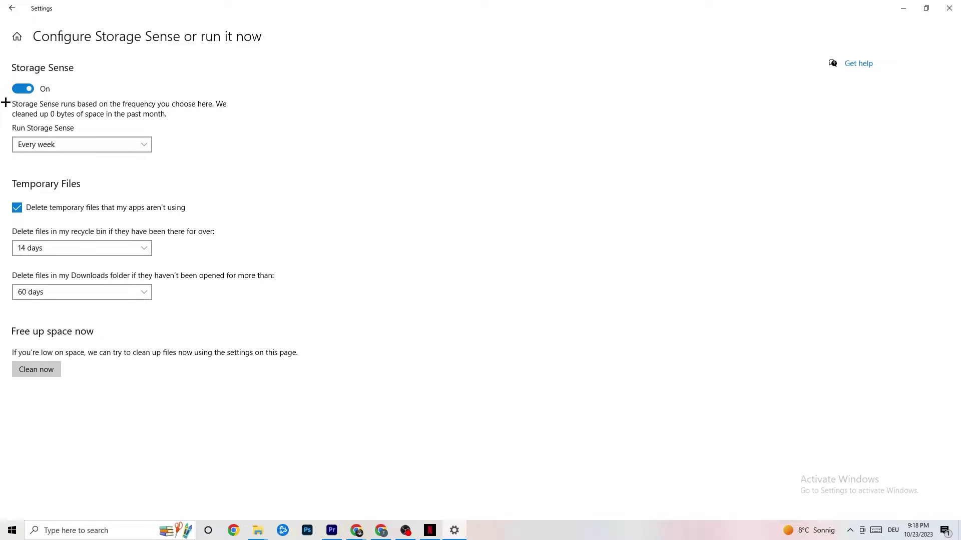
left_click(99, 248)
left_click(100, 171)
left_click(93, 148)
left_click(133, 145)
left_click(9, 4)
left_click(221, 170)
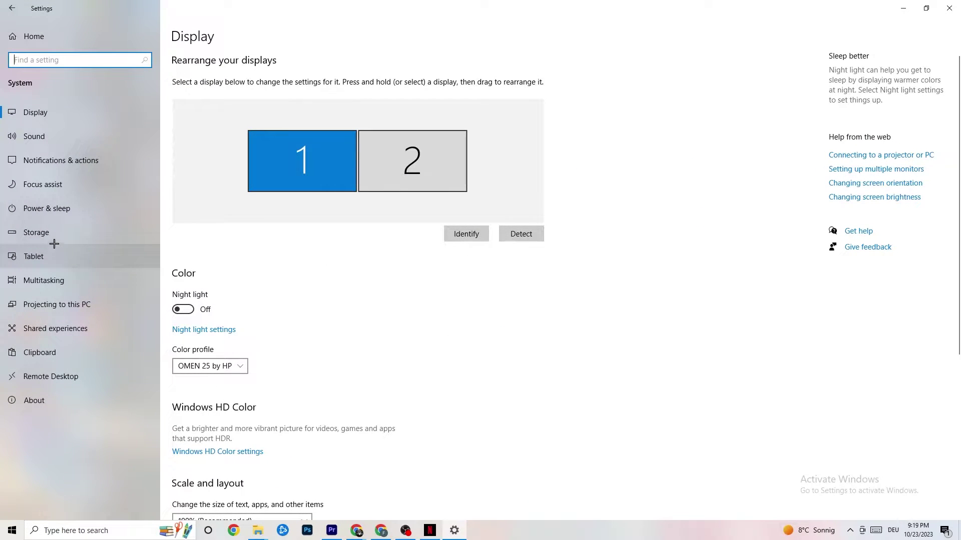
Step: Review Power & sleep and the power plans, keeping Balanced and 30-minute sleep, then go home
left_click(33, 205)
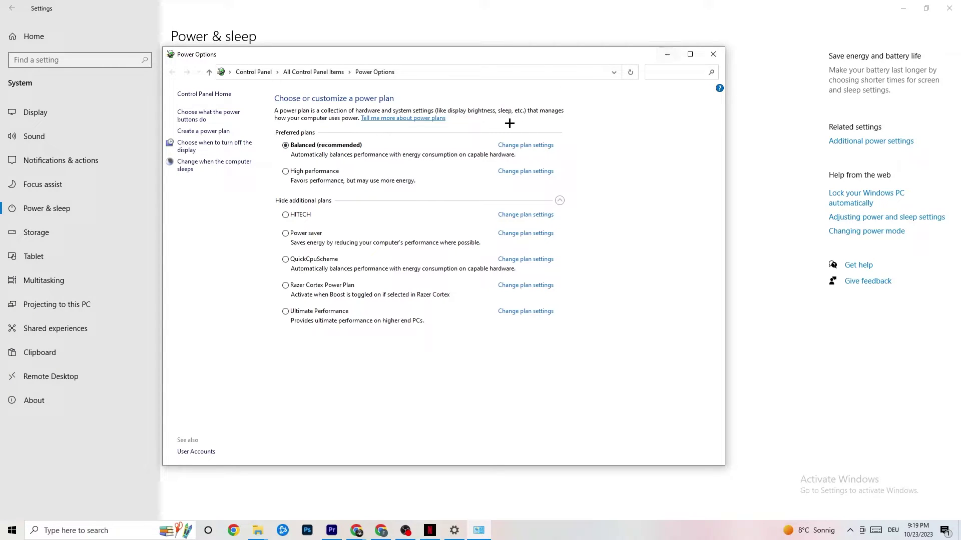
left_click(716, 56)
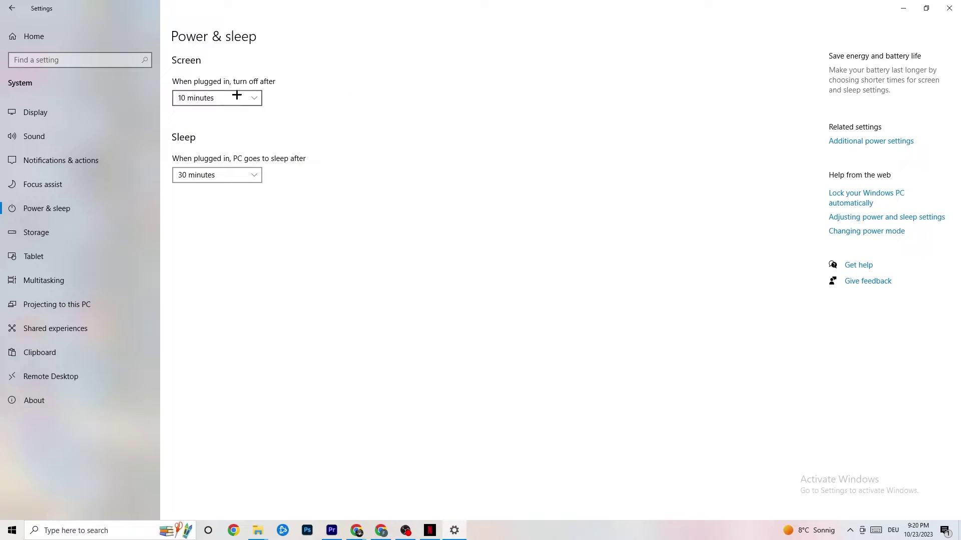
left_click(17, 7)
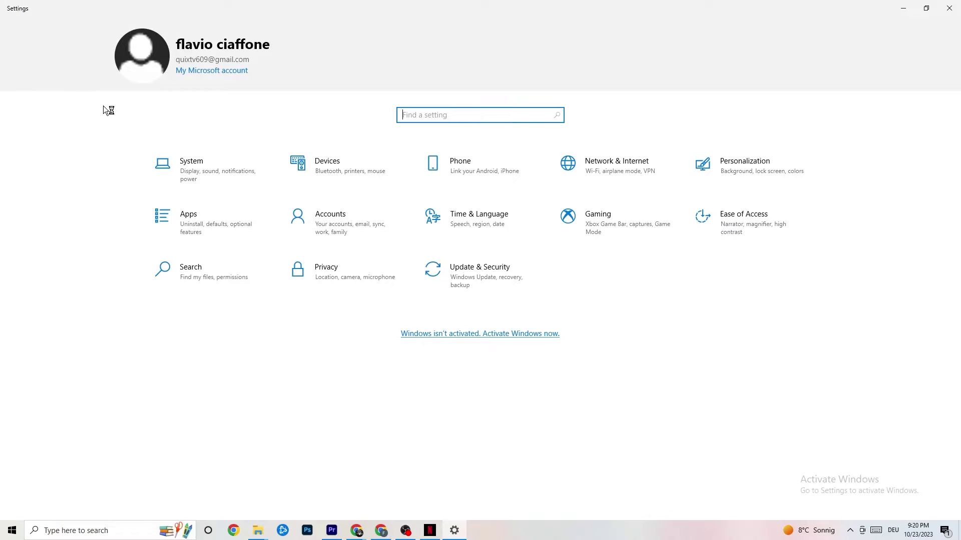
Step: Open the Gaming settings and look over the Xbox Game Bar page
left_click(610, 234)
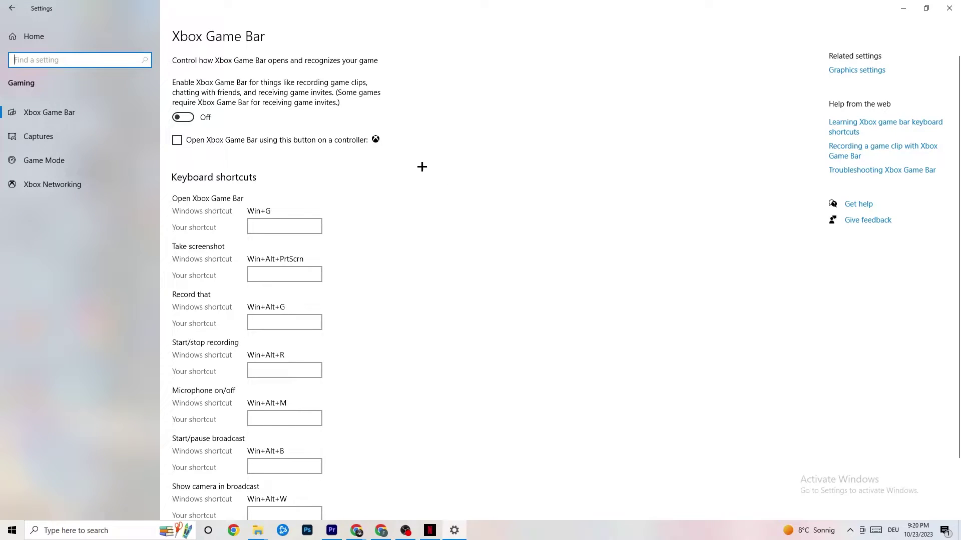
scroll(349, 269, "down", 3)
scroll(365, 287, "up", 2)
scroll(364, 287, "up", 1)
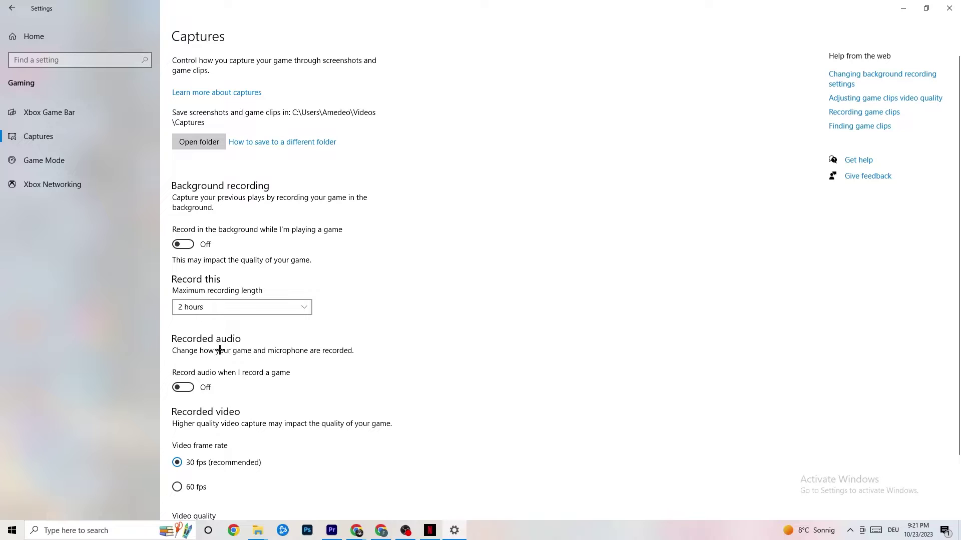
Step: Verify the Game Mode toggle is On, then return to the Settings home page
scroll(245, 340, "down", 2)
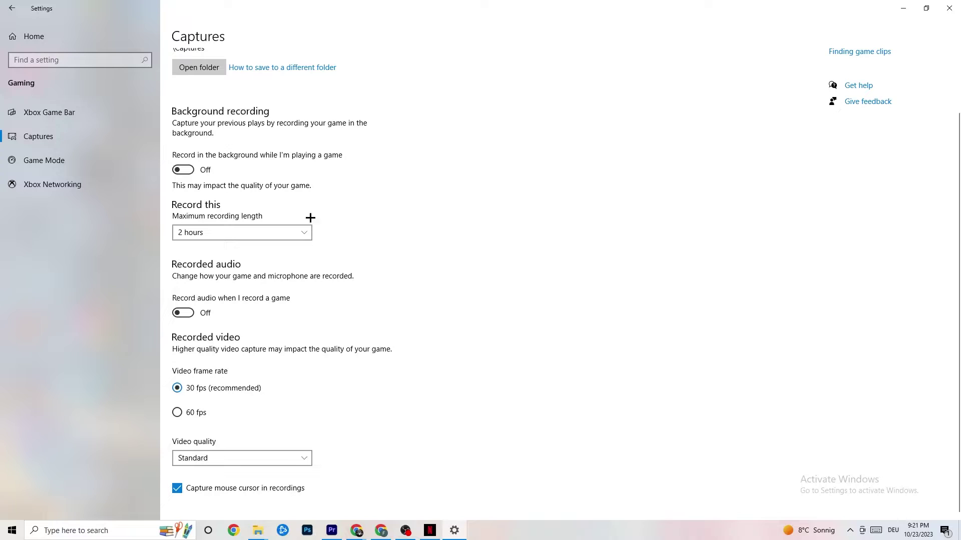
left_click(70, 165)
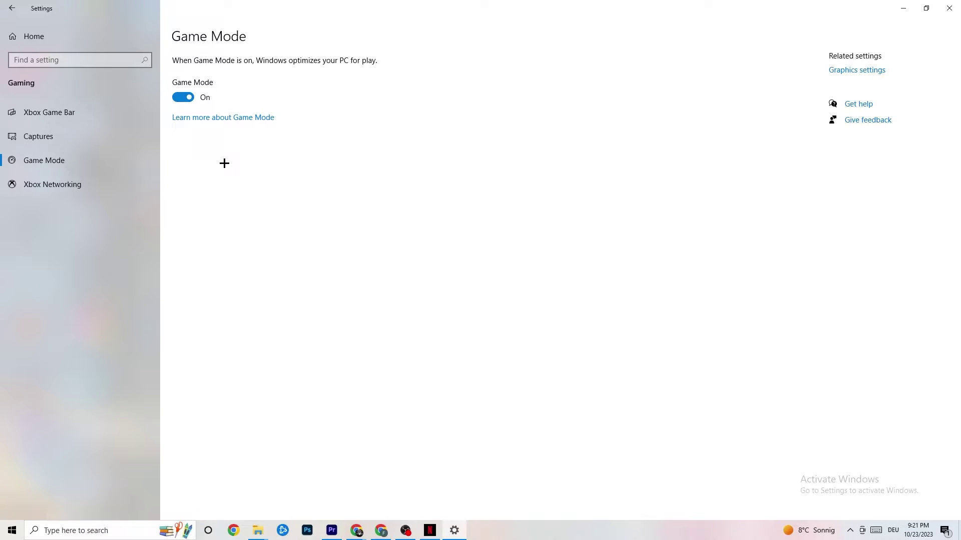
left_click(15, 8)
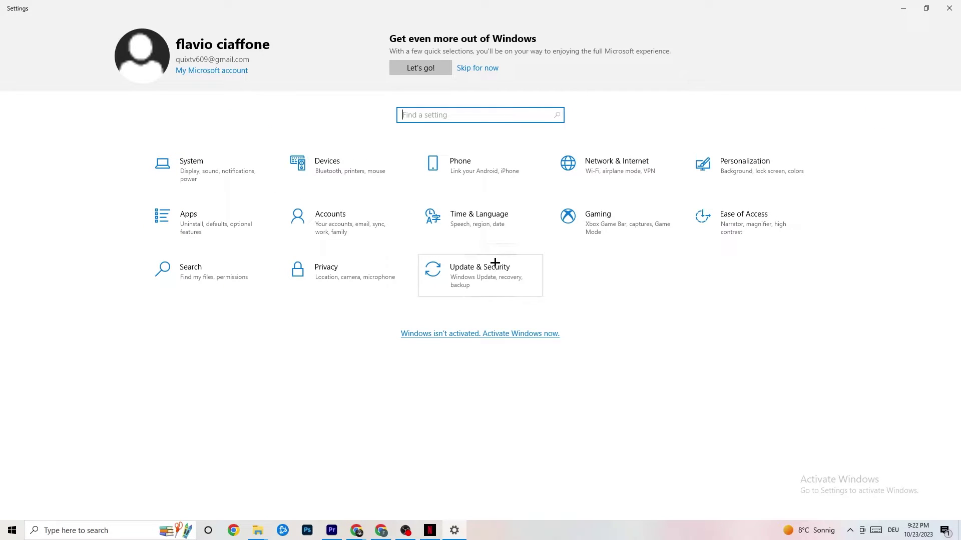
Step: Open Update & Security and check that Windows Update reports the PC up to date
left_click(495, 283)
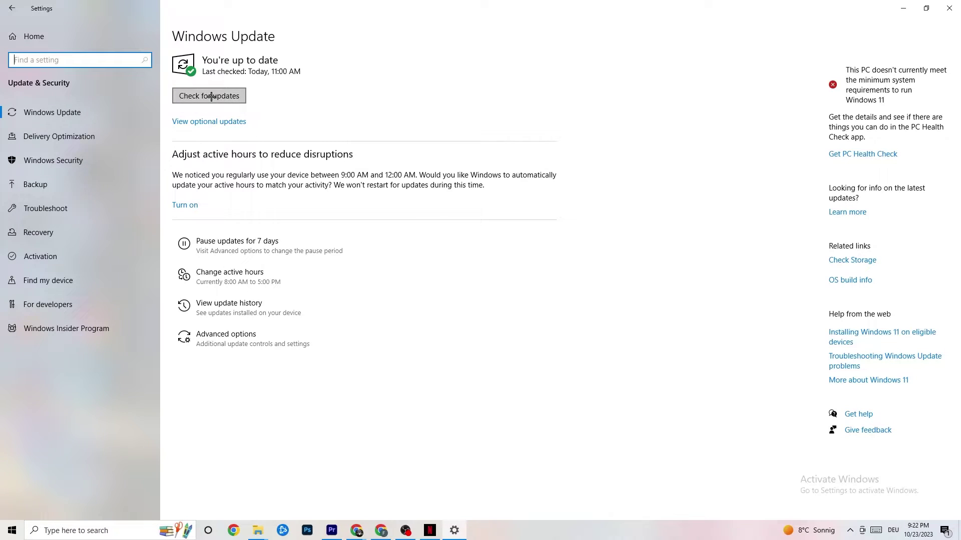
left_click(307, 99)
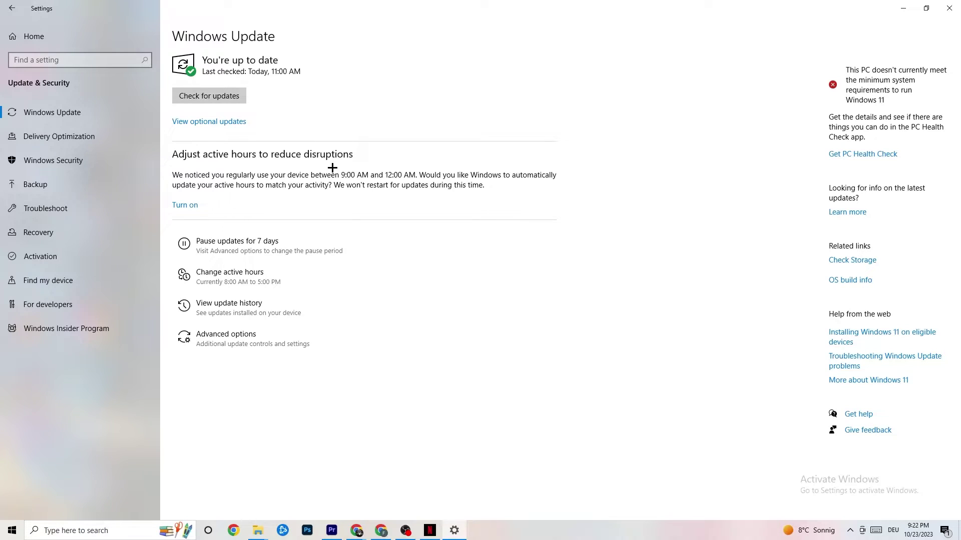
Step: View the Troubleshoot page, then close Settings to reach the desktop
left_click(77, 209)
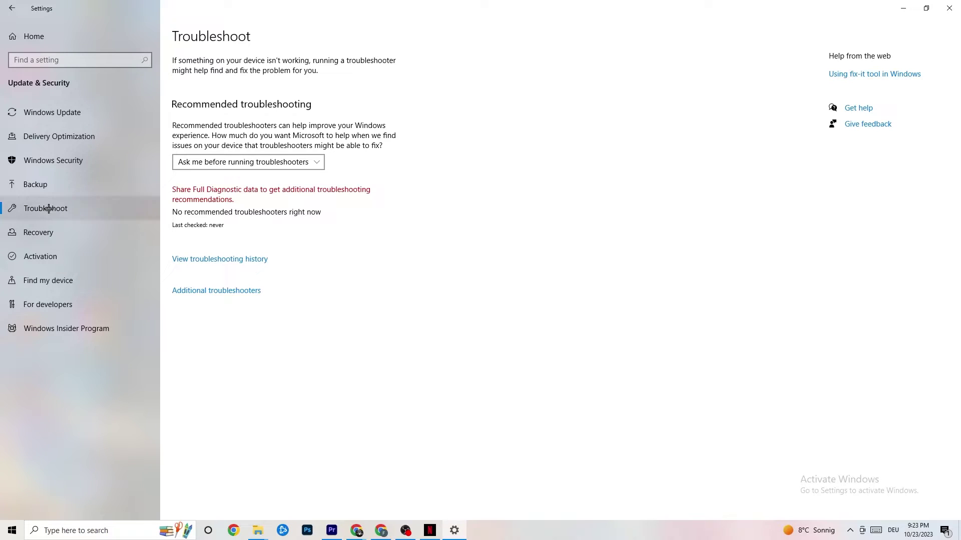
left_click(949, 8)
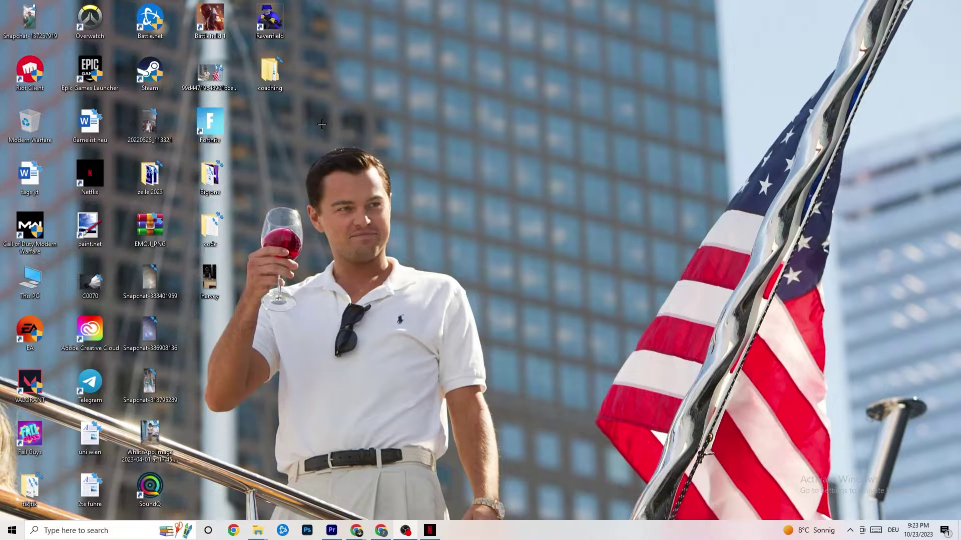
Step: Shift the Steam shortcut left and open its Properties dialog, positioned at the upper left
left_click_drag(150, 72, 504, 189)
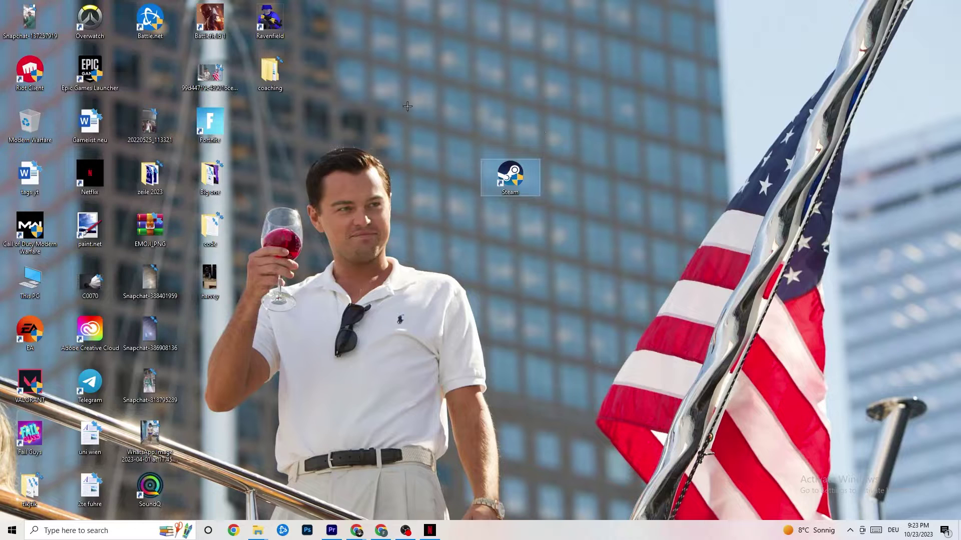
right_click(509, 182)
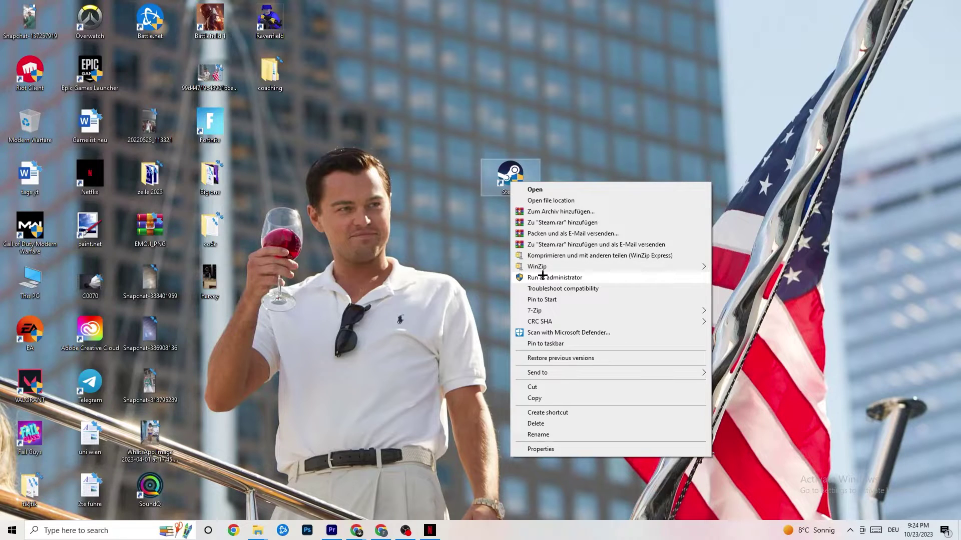
left_click(409, 250)
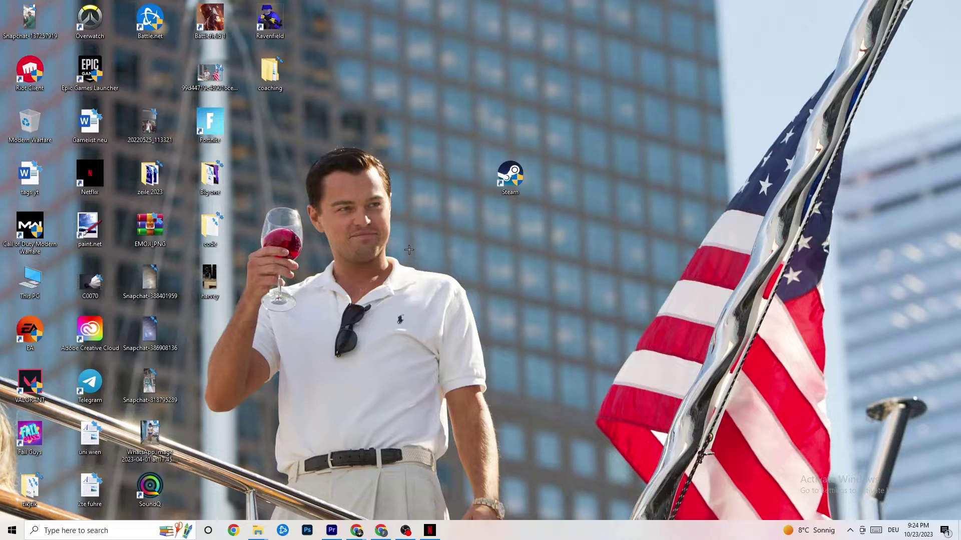
left_click_drag(508, 180, 448, 180)
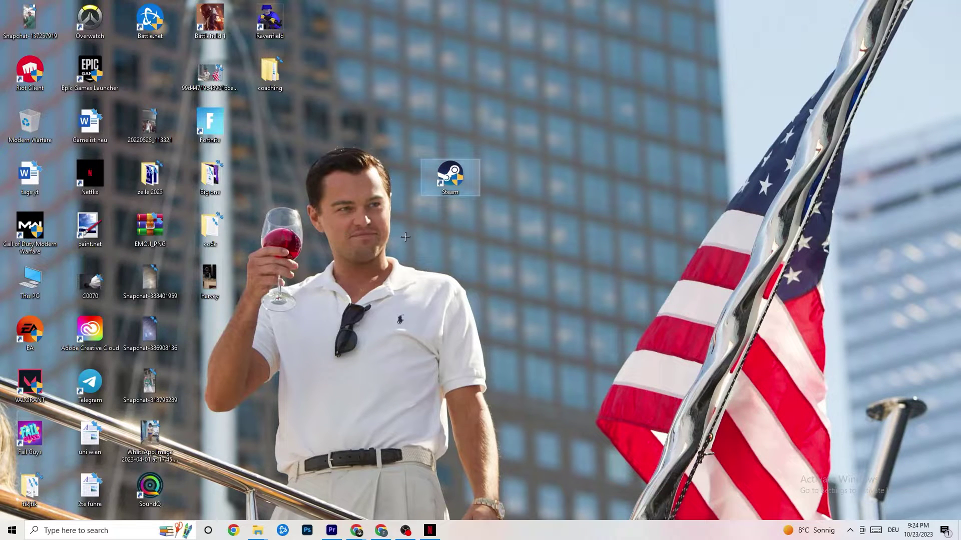
right_click(442, 180)
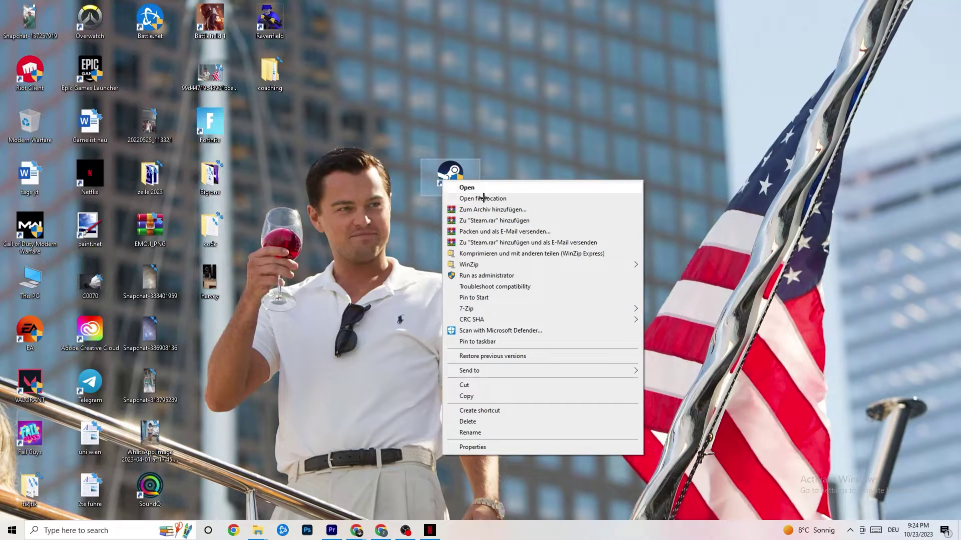
left_click(491, 447)
left_click_drag(521, 183, 383, 43)
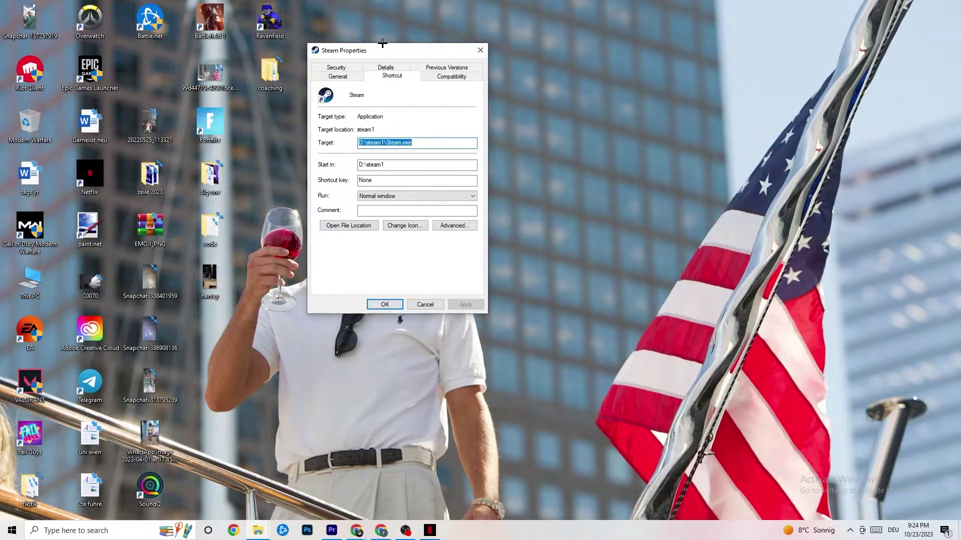
Step: Keep Windows 8 compatibility mode with Run as administrator on the Compatibility tab and apply with OK
left_click(438, 75)
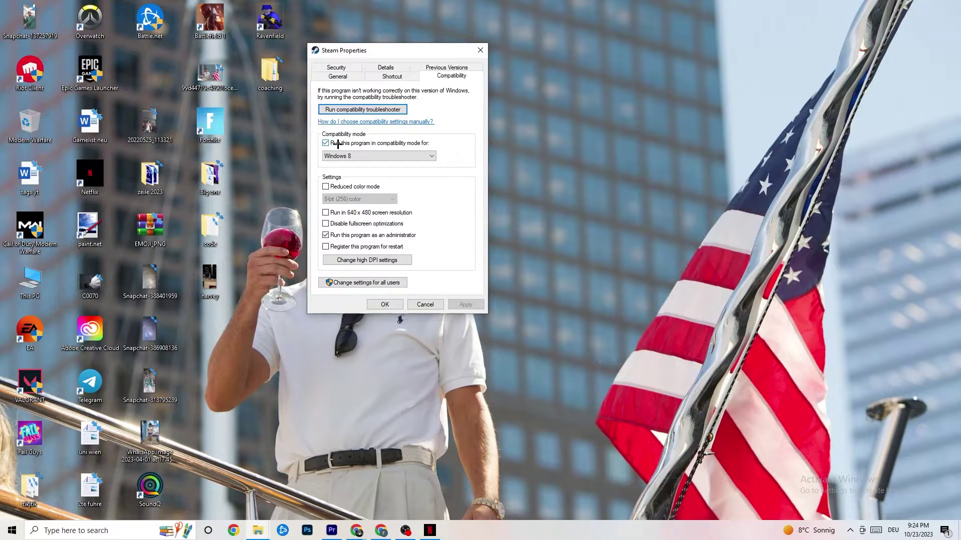
left_click(415, 155)
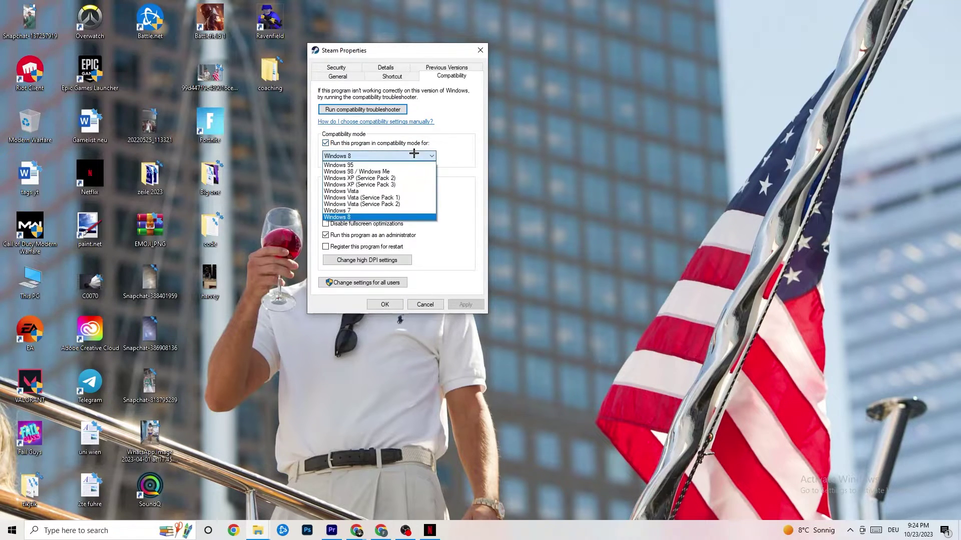
left_click(437, 142)
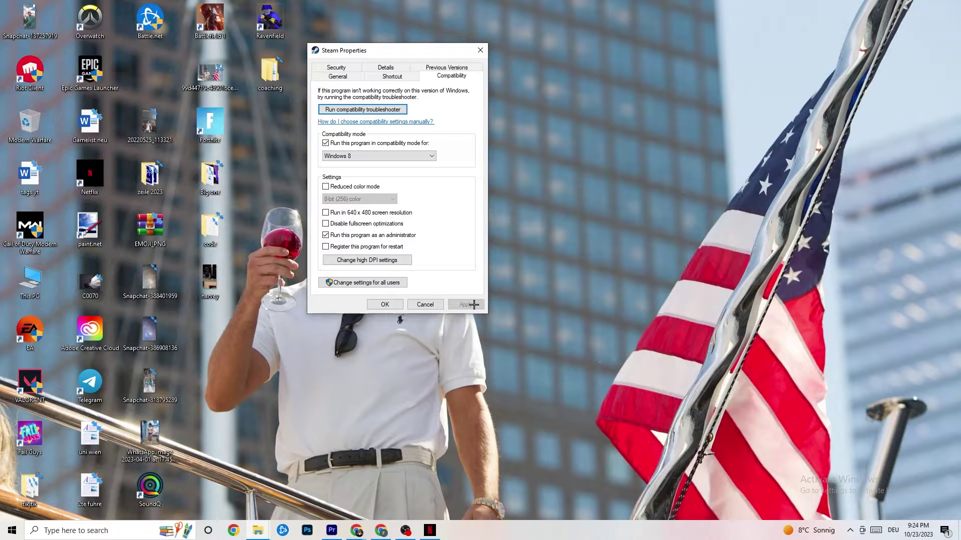
left_click(386, 303)
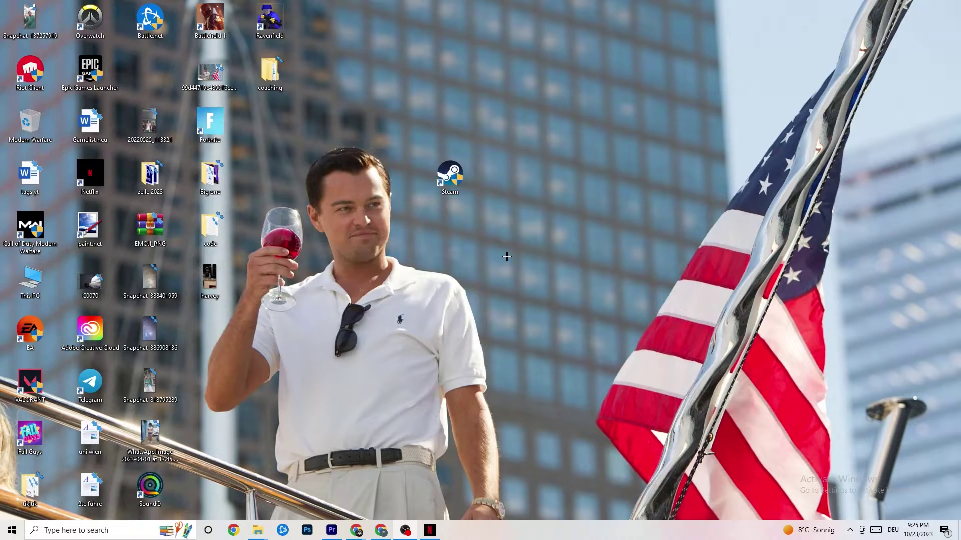
right_click(464, 189)
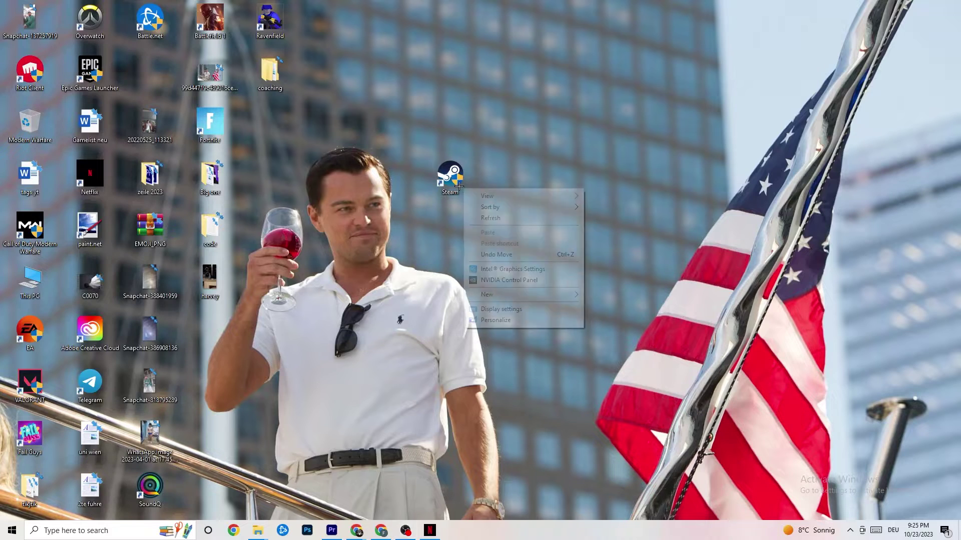
right_click(480, 102)
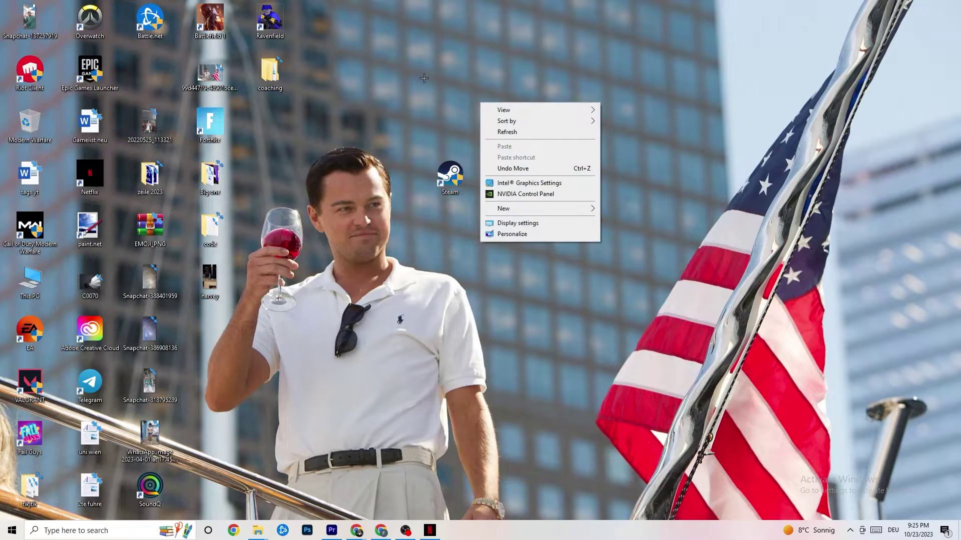
left_click(371, 20)
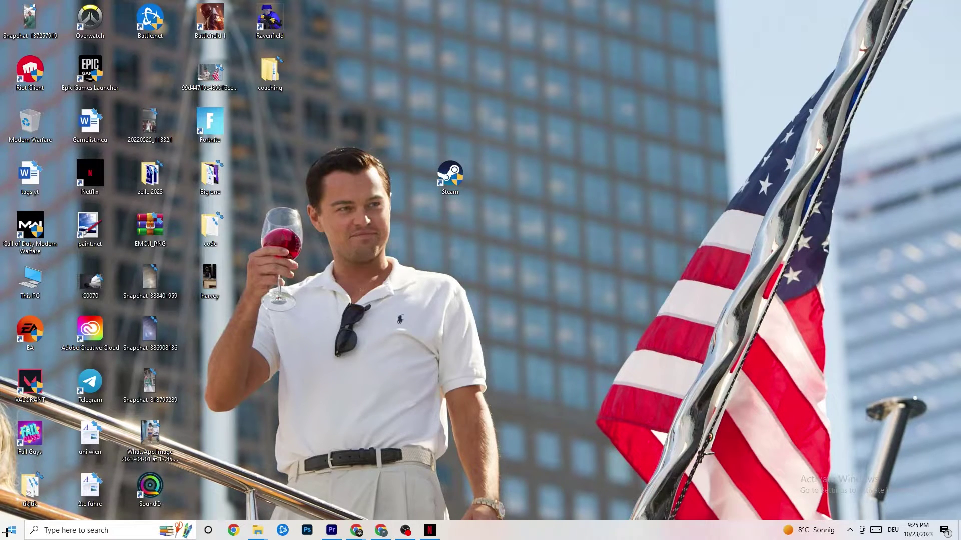
left_click_drag(442, 163, 454, 176)
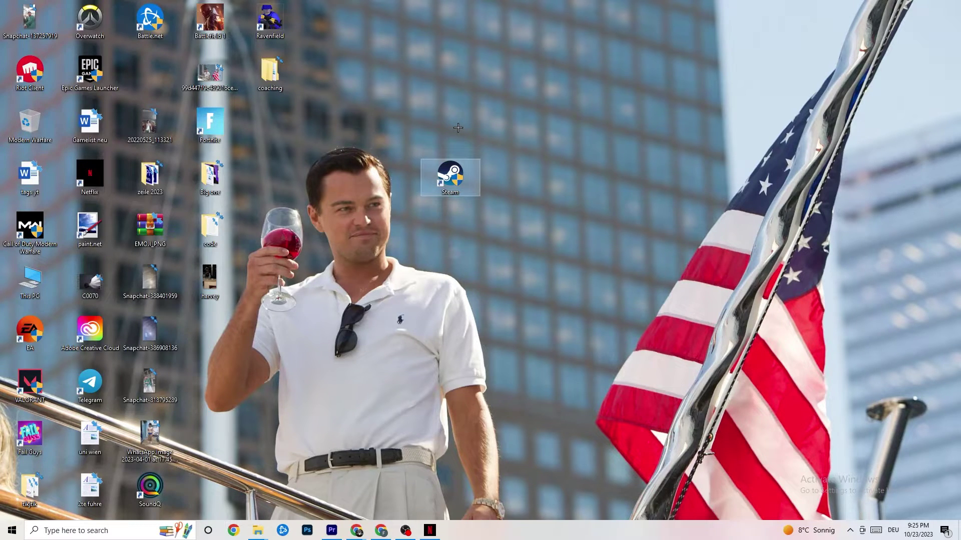